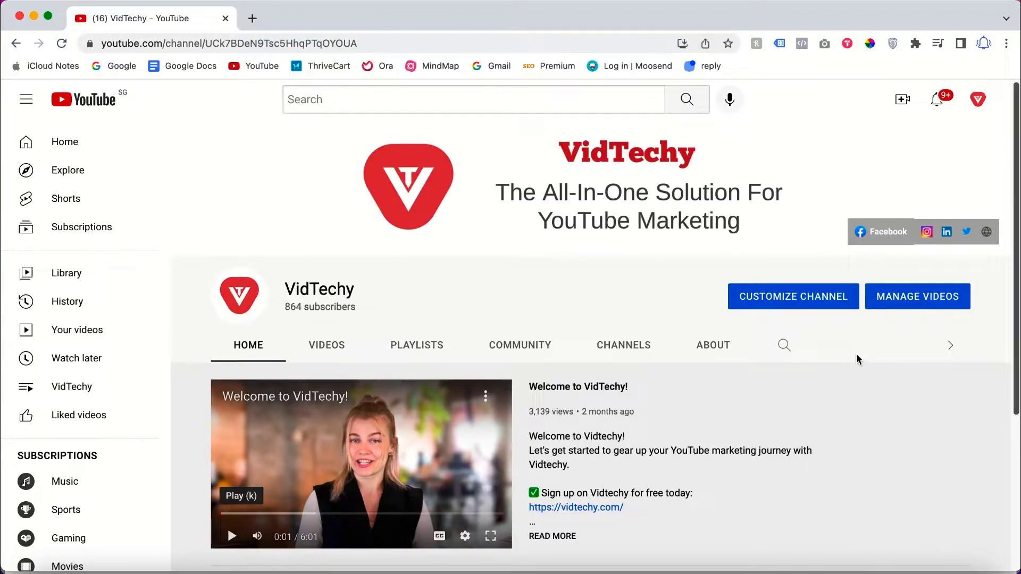
# - Start a new upload of the 'How to find Unlimited YouTube Video Topics' video file
pyautogui.click(902, 103)
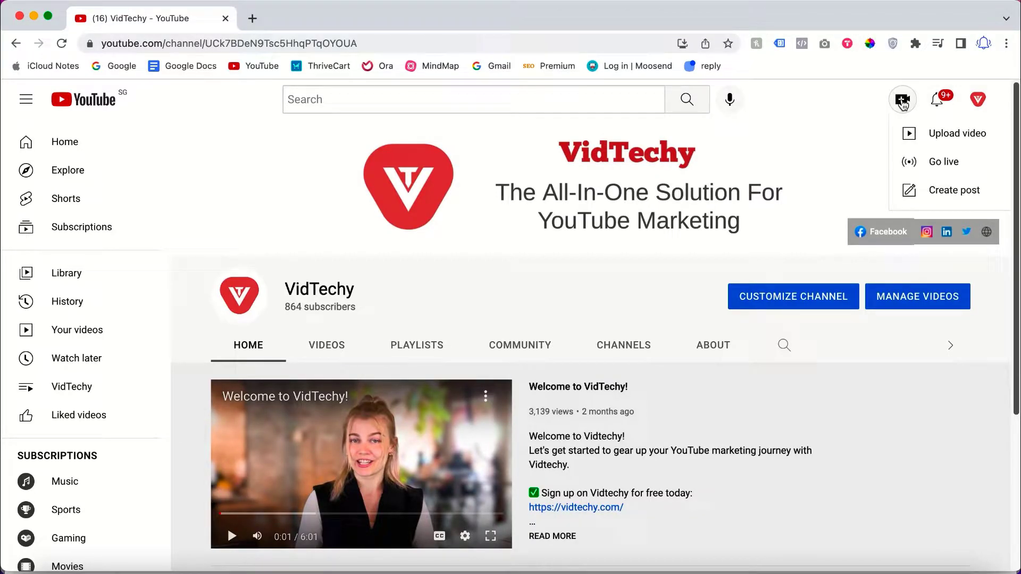
pyautogui.click(934, 135)
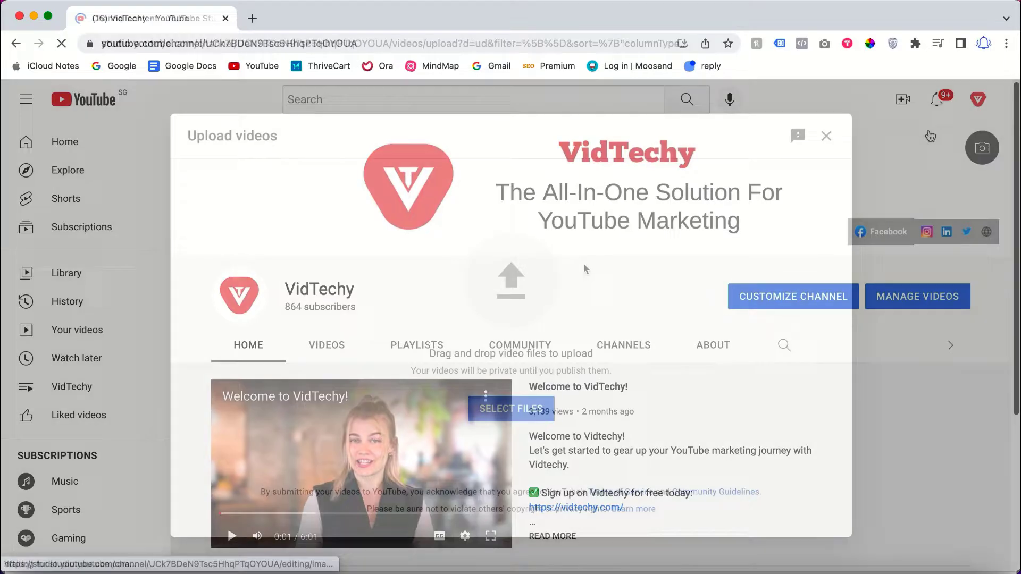
pyautogui.click(510, 408)
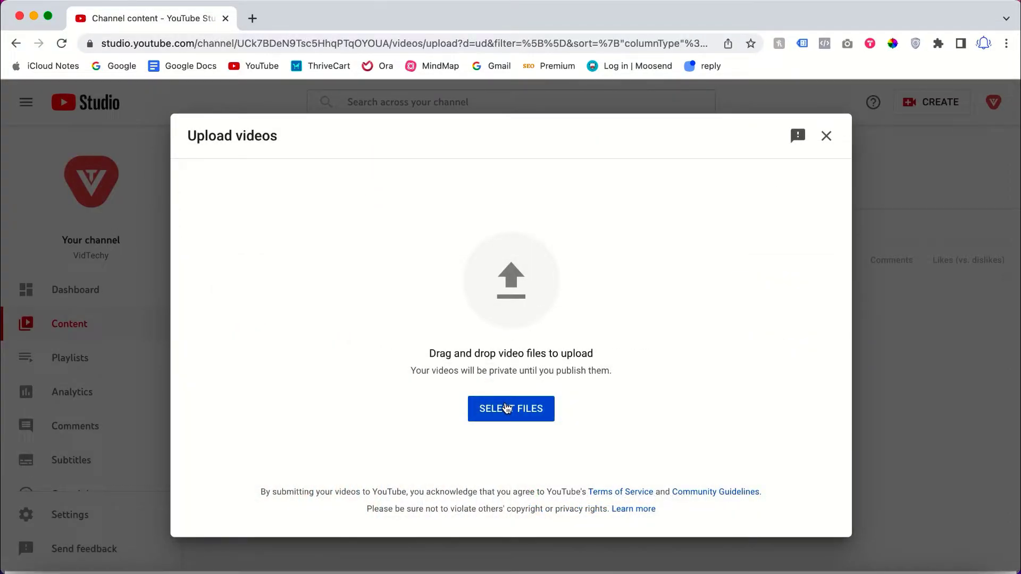
pyautogui.doubleClick(468, 214)
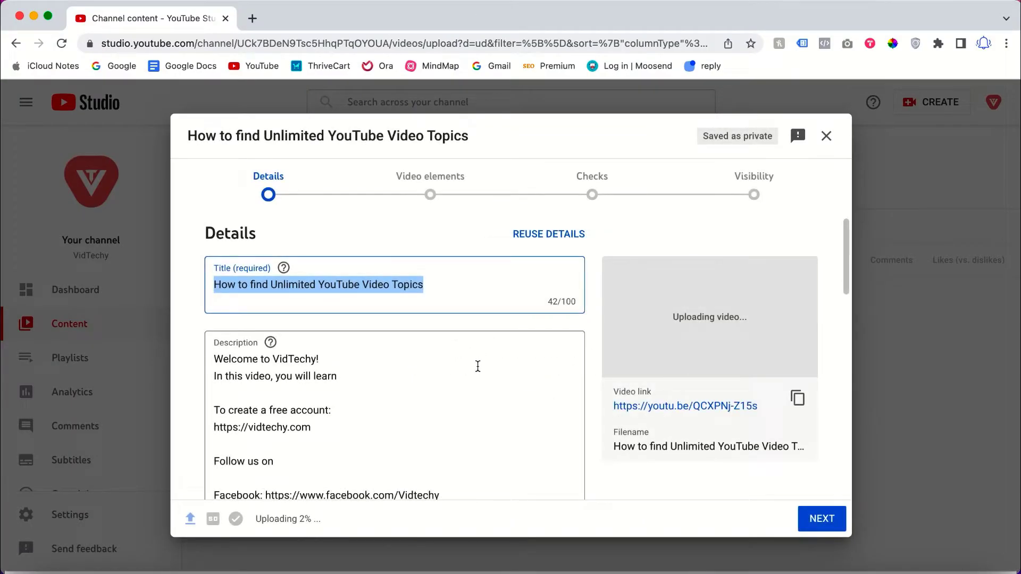
# - Review the Details page and advance to the Video elements step
pyautogui.scroll(-4, 476, 365)
pyautogui.scroll(-4, 423, 380)
pyautogui.scroll(-4, 422, 374)
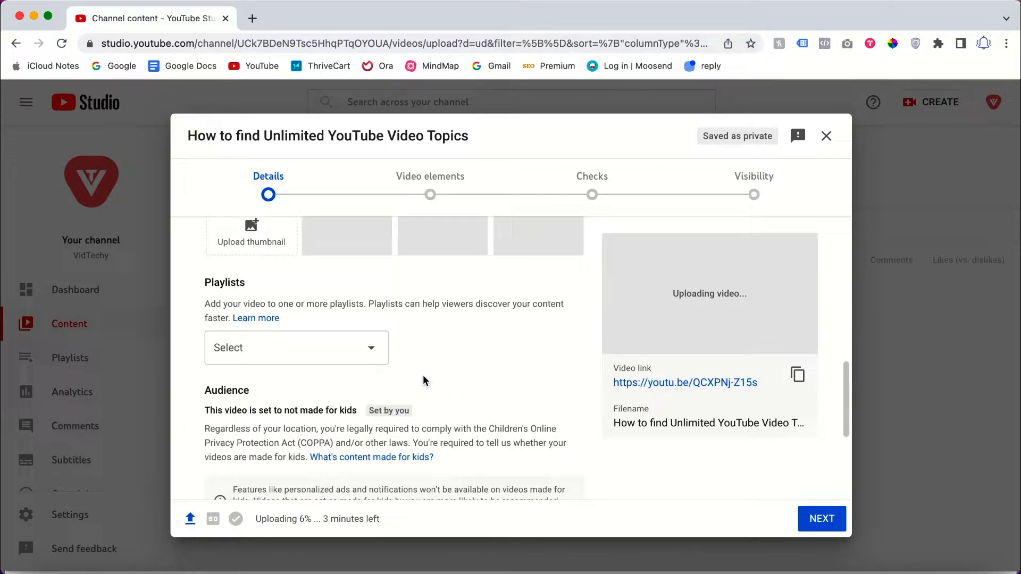
pyautogui.scroll(-3, 359, 380)
pyautogui.scroll(15, 285, 434)
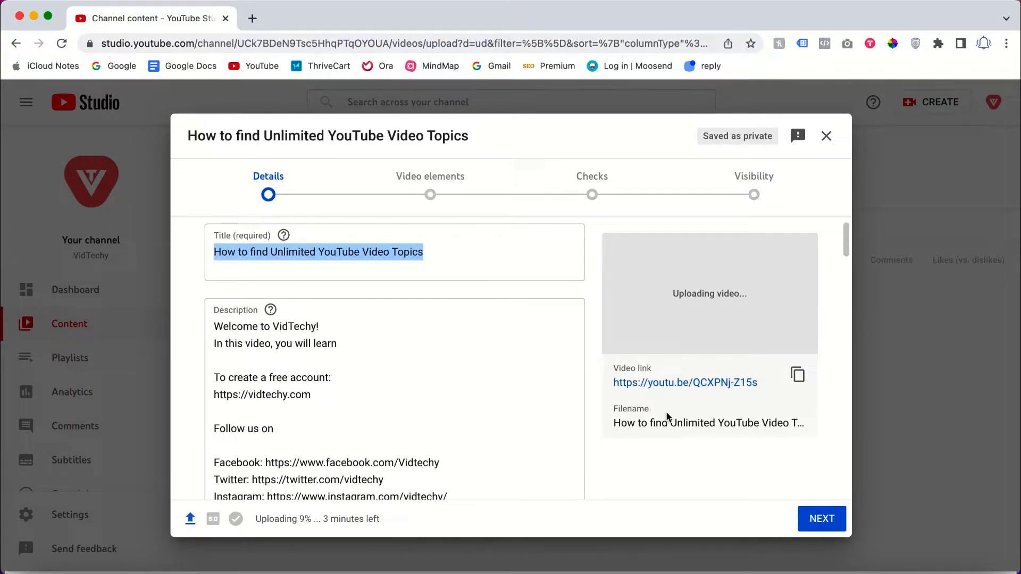
pyautogui.click(826, 520)
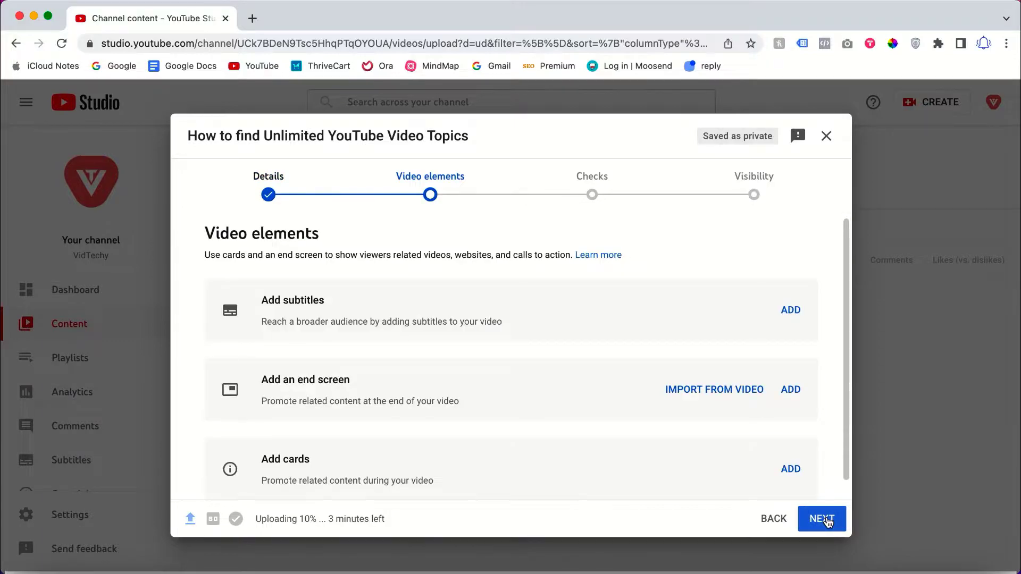
pyautogui.click(462, 209)
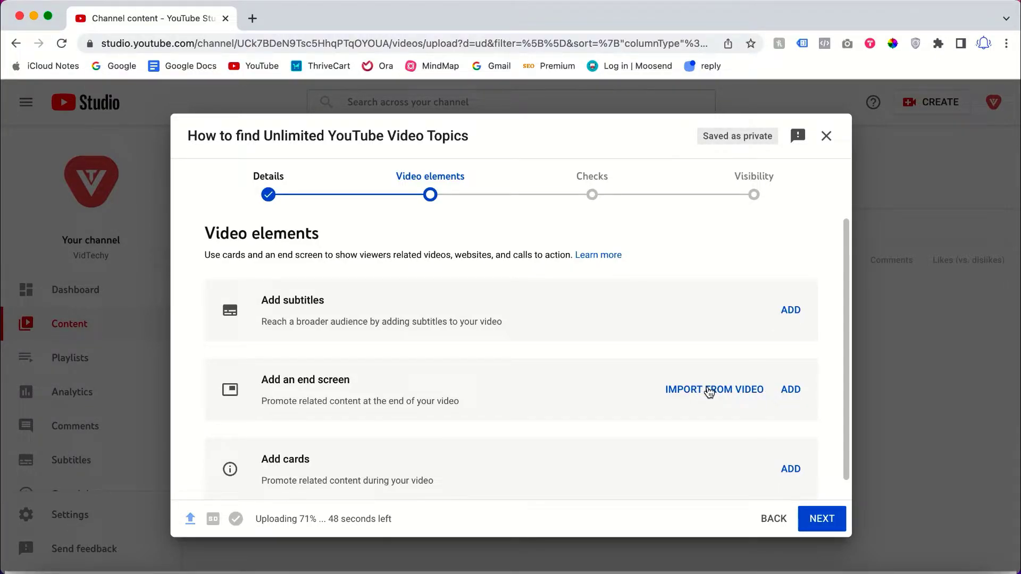
pyautogui.click(709, 390)
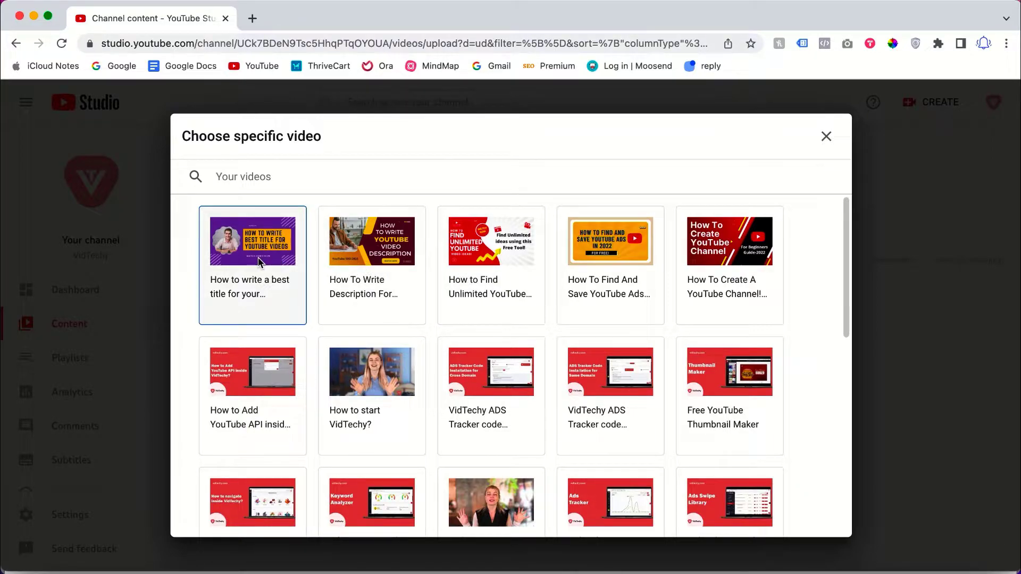
pyautogui.click(285, 260)
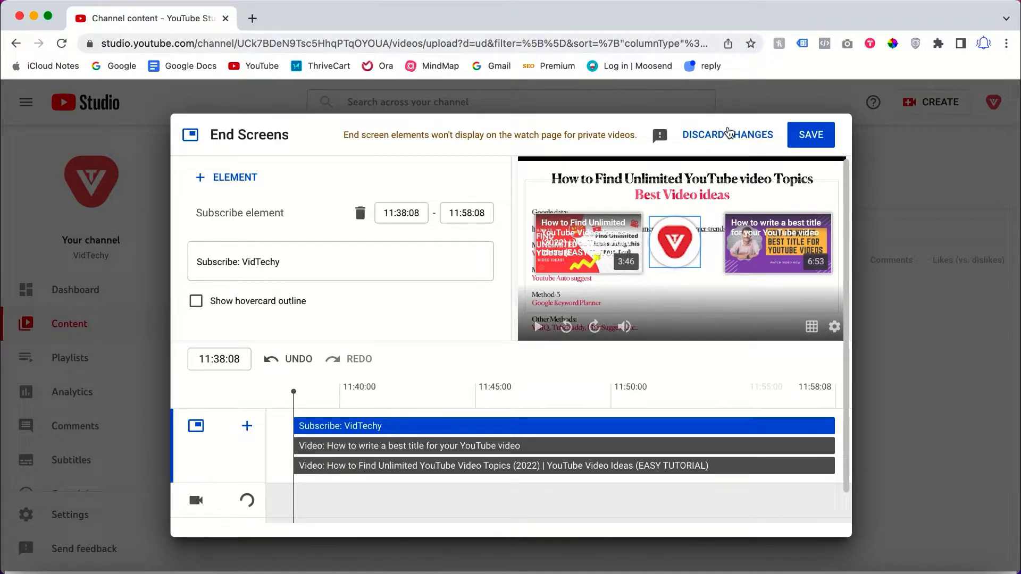
pyautogui.click(729, 137)
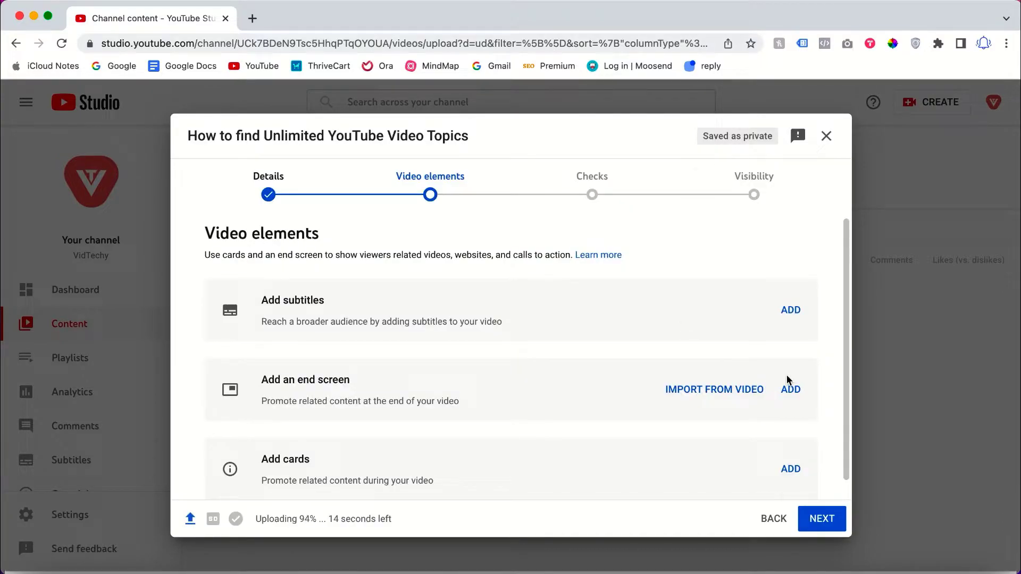
# - Start a new end screen with a 'How To Find And Save YouTube Ads In 2022' video element placed lower
pyautogui.click(789, 388)
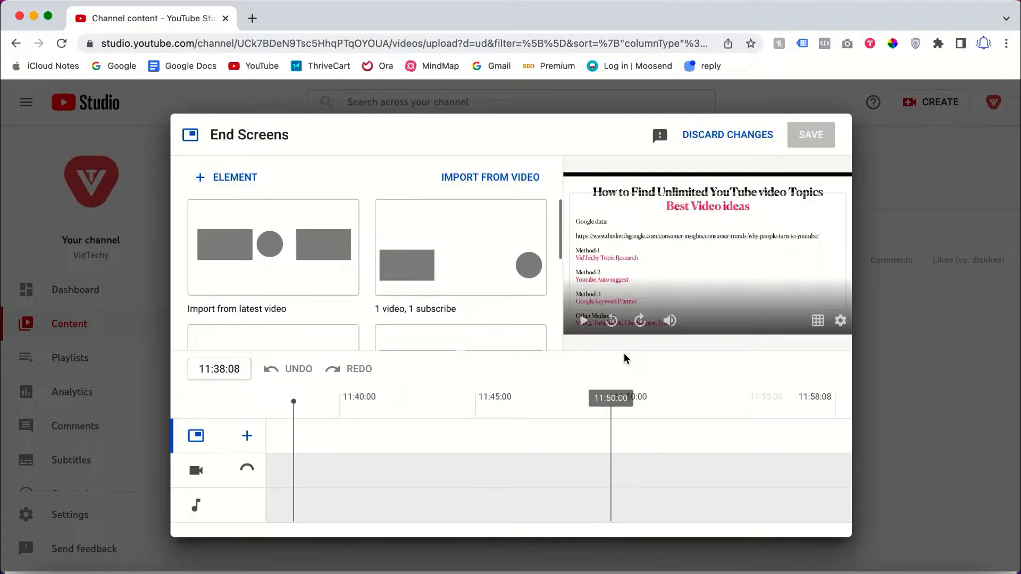
pyautogui.click(232, 190)
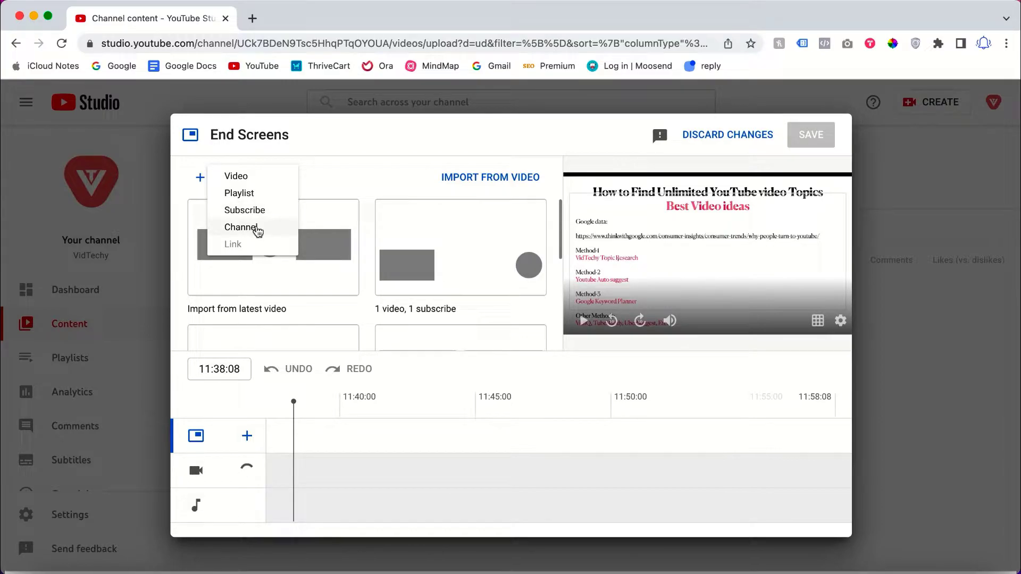
pyautogui.click(246, 176)
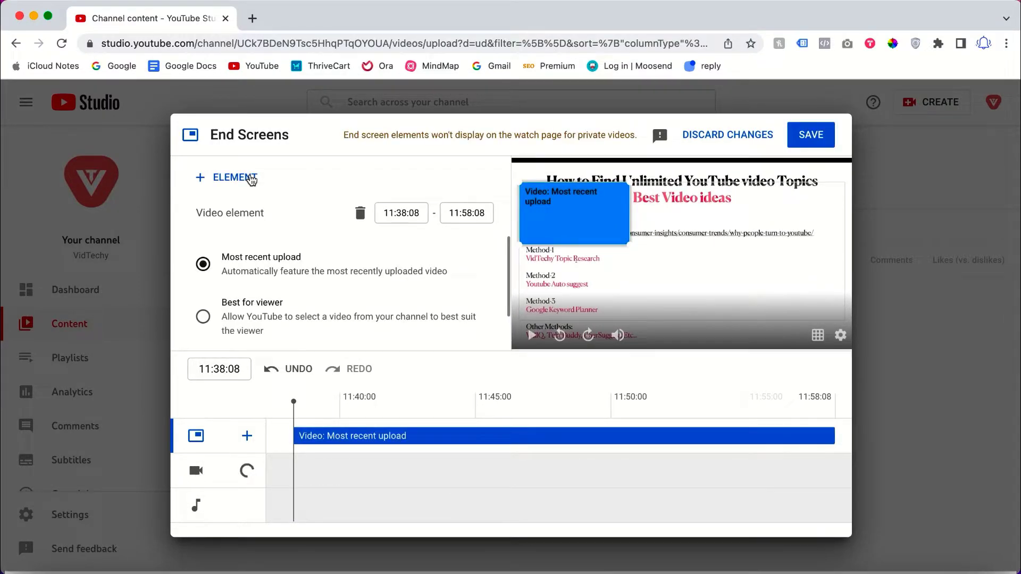
pyautogui.scroll(-2, 407, 273)
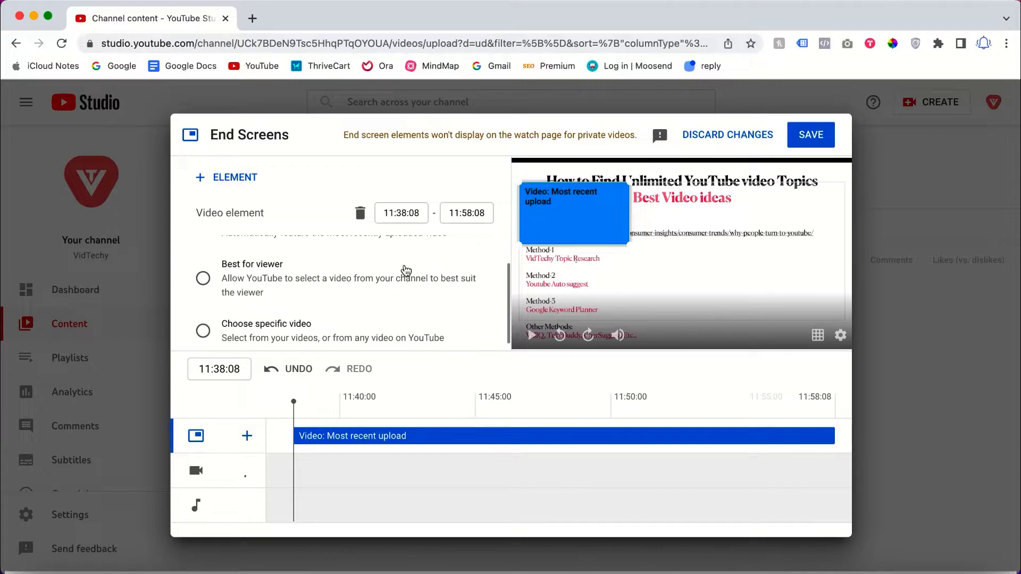
pyautogui.scroll(2, 339, 279)
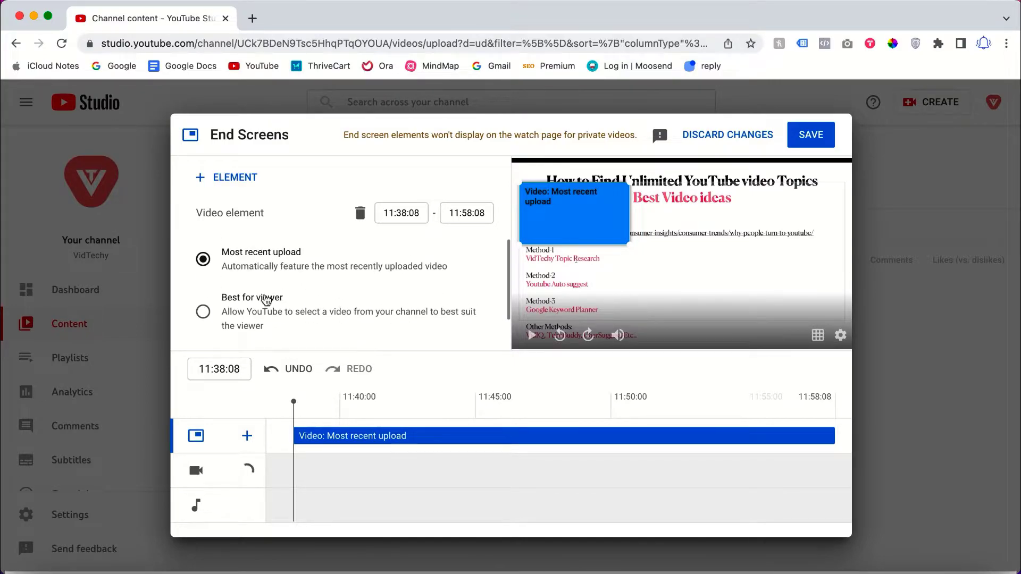
pyautogui.scroll(-2, 266, 302)
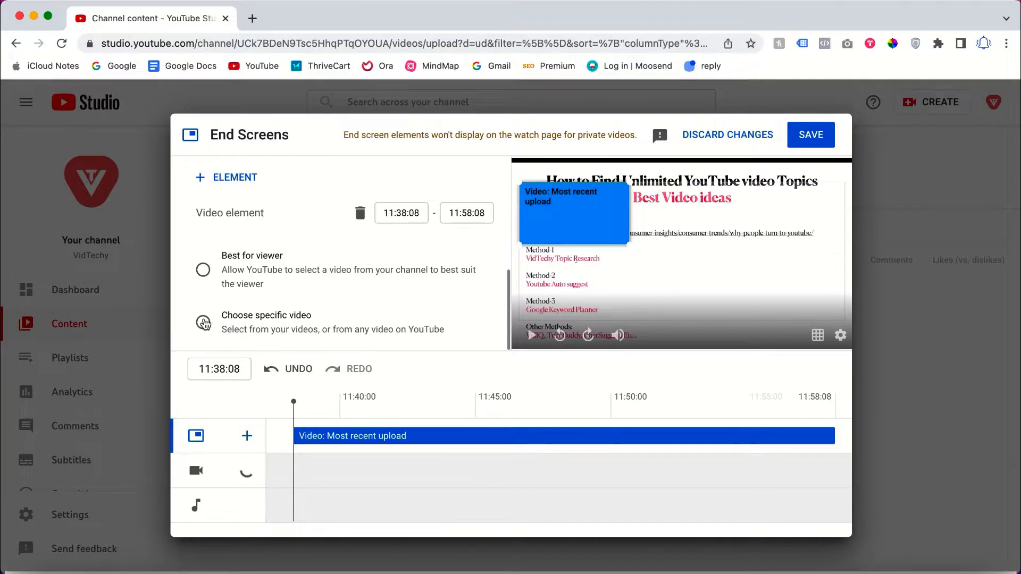
pyautogui.click(204, 323)
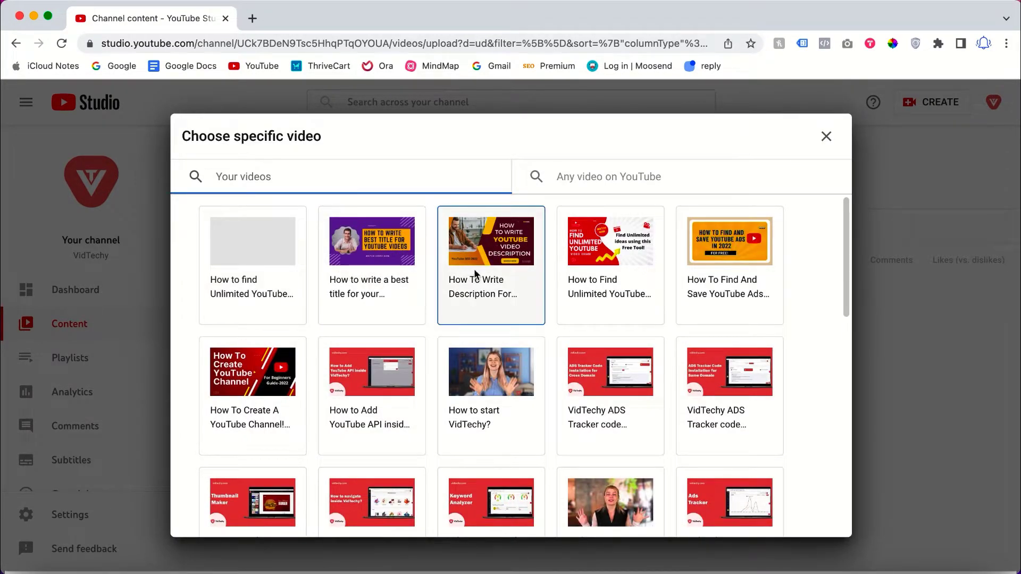
pyautogui.click(732, 263)
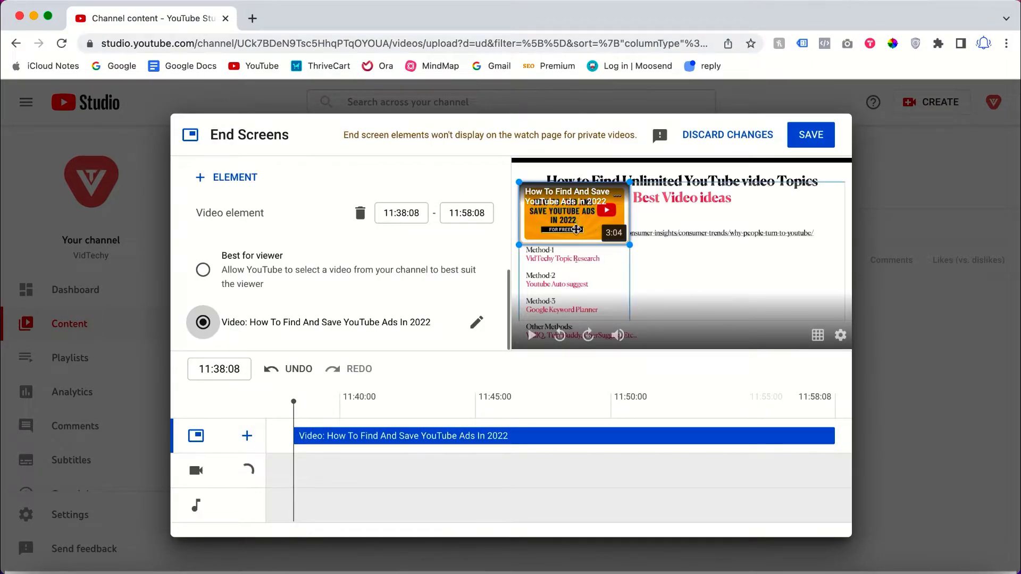
pyautogui.moveTo(575, 229); pyautogui.dragTo(576, 274)
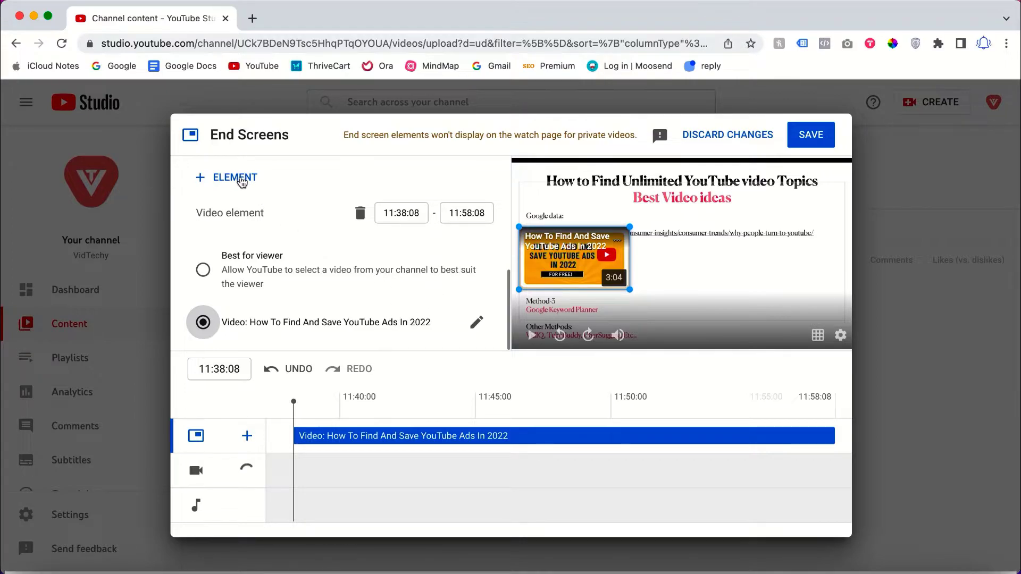
# - Add a subscribe element without hovercard outline and place it beside the video thumbnail
pyautogui.click(242, 180)
pyautogui.click(247, 207)
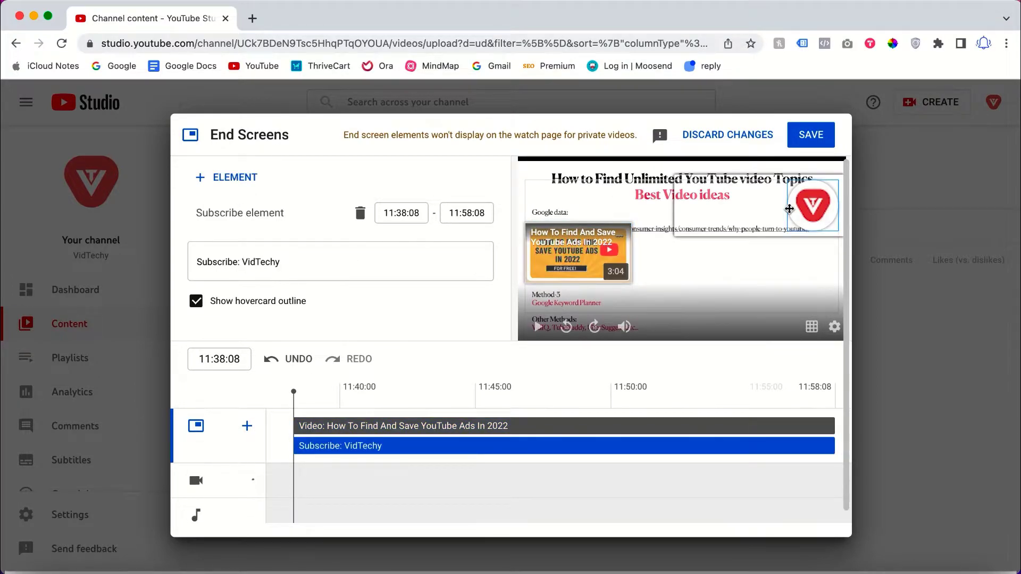
pyautogui.click(196, 301)
pyautogui.moveTo(804, 212); pyautogui.dragTo(654, 254)
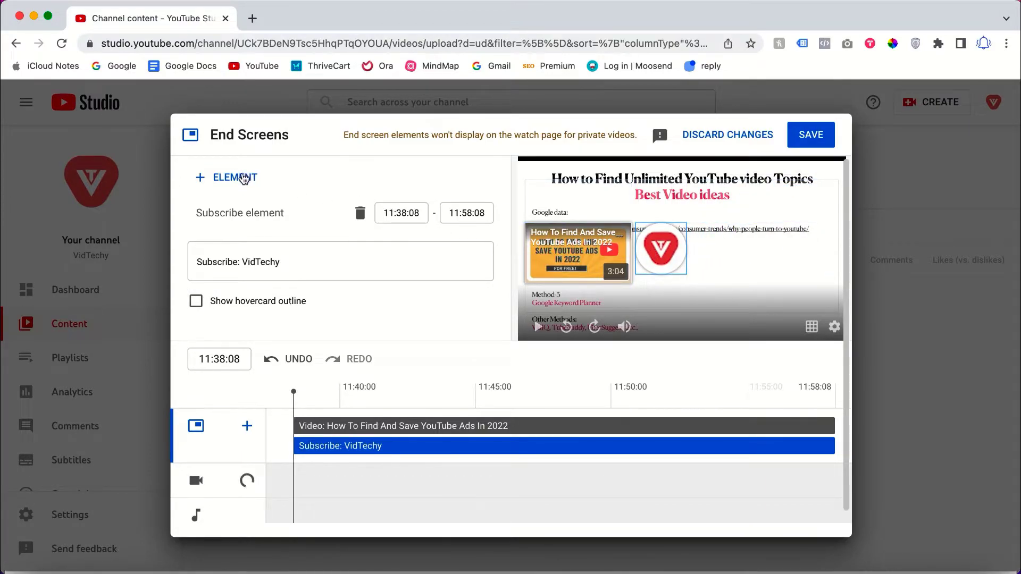
# - Add a VidTechy playlist element and position it at the middle right
pyautogui.click(242, 178)
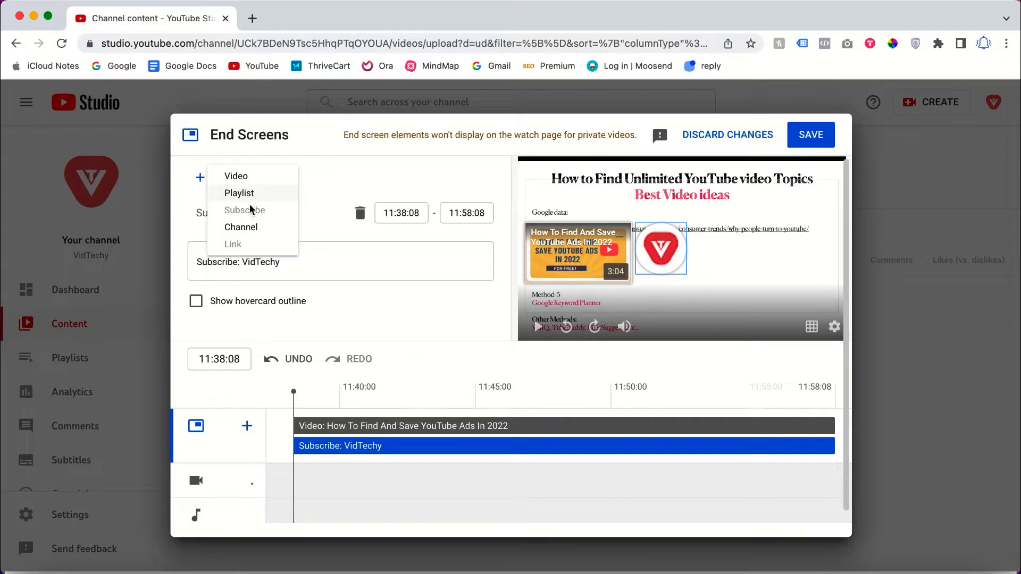
pyautogui.click(242, 191)
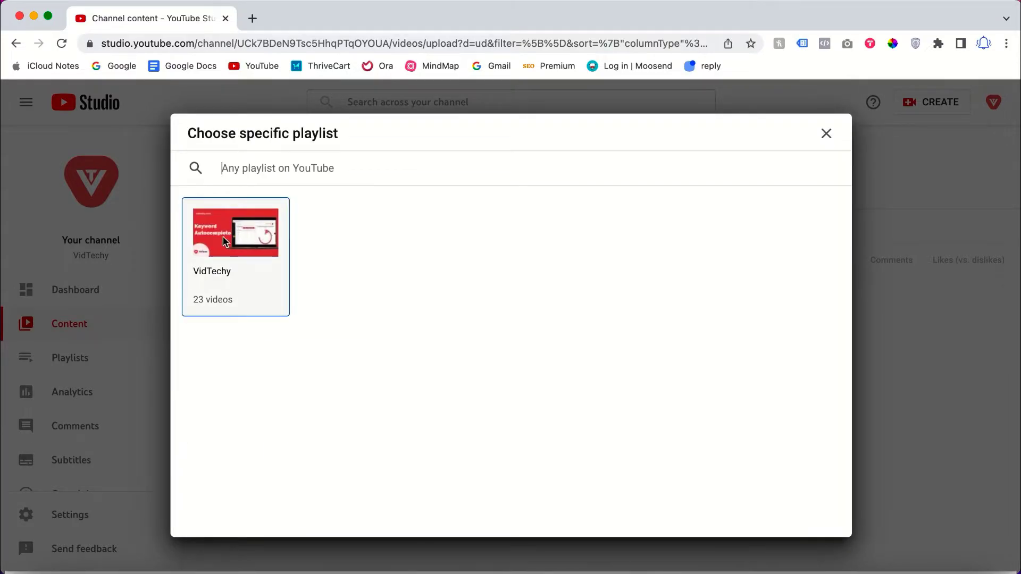
pyautogui.click(230, 236)
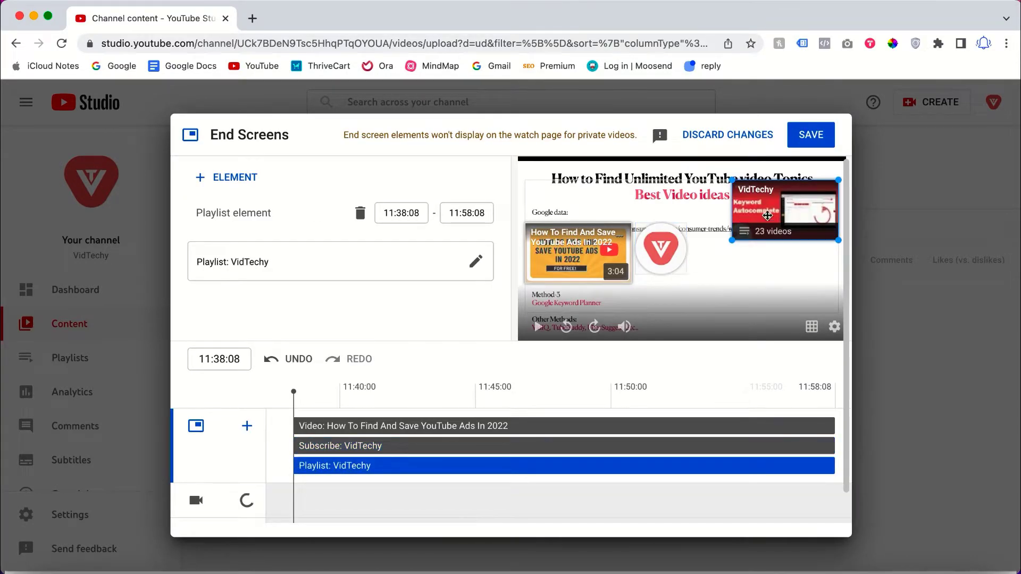
pyautogui.moveTo(767, 215); pyautogui.dragTo(764, 257)
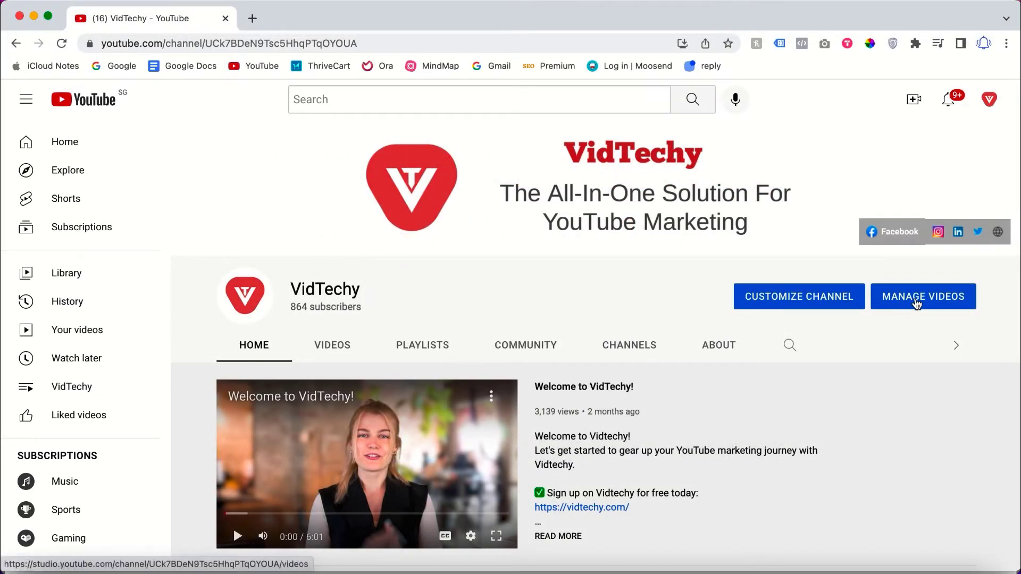
# - Find 'How To Find And Save YouTube Ads In 2022' in Channel content and open its details
pyautogui.click(917, 301)
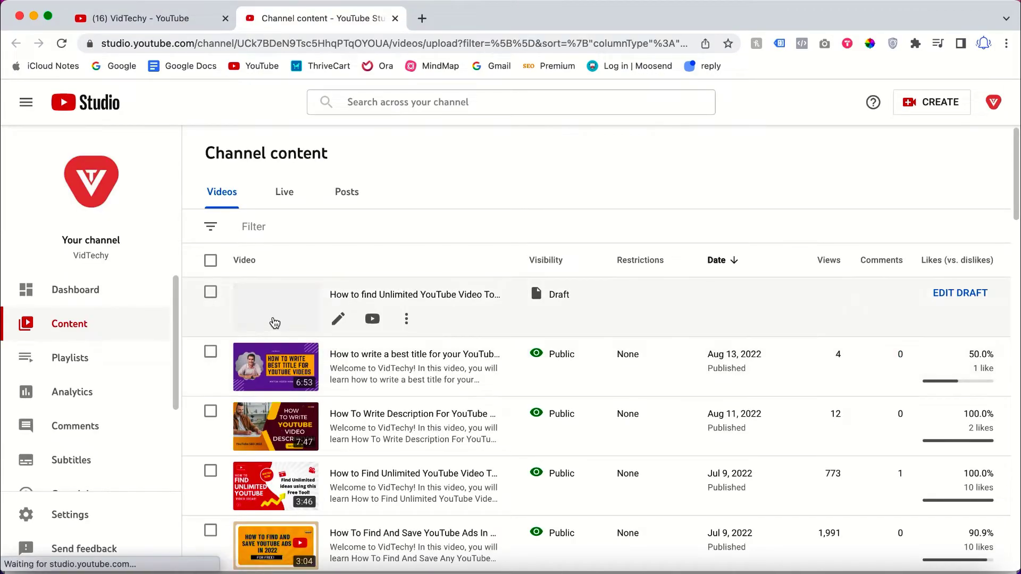
pyautogui.scroll(-4, 404, 298)
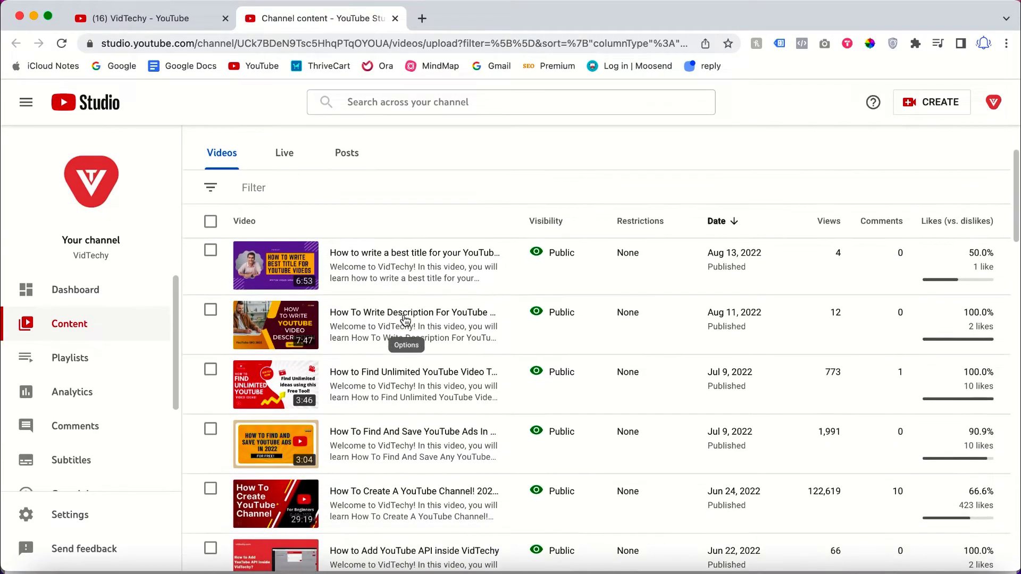
pyautogui.scroll(-1, 426, 244)
pyautogui.scroll(1, 404, 329)
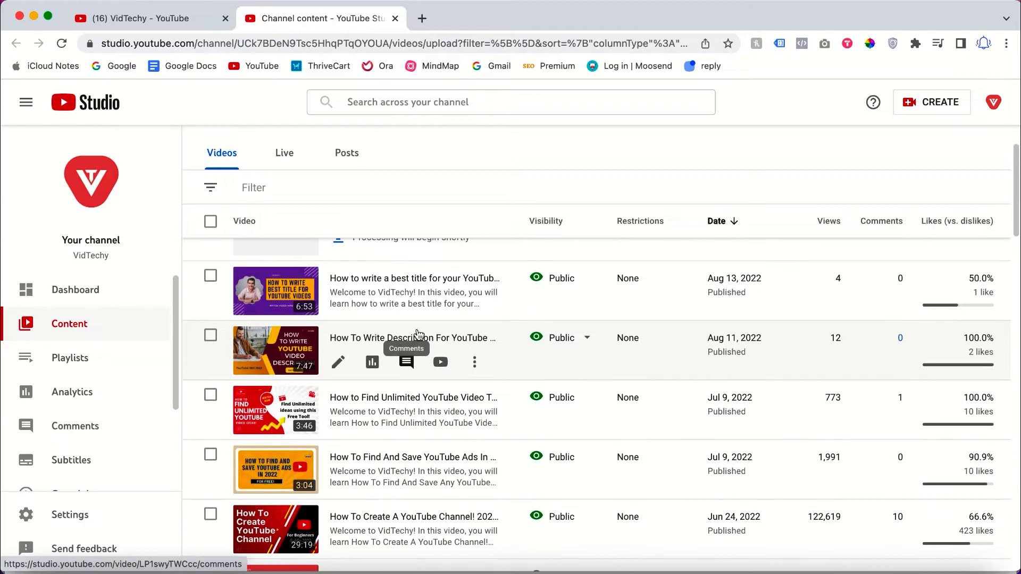
pyautogui.scroll(-2, 374, 372)
pyautogui.click(372, 365)
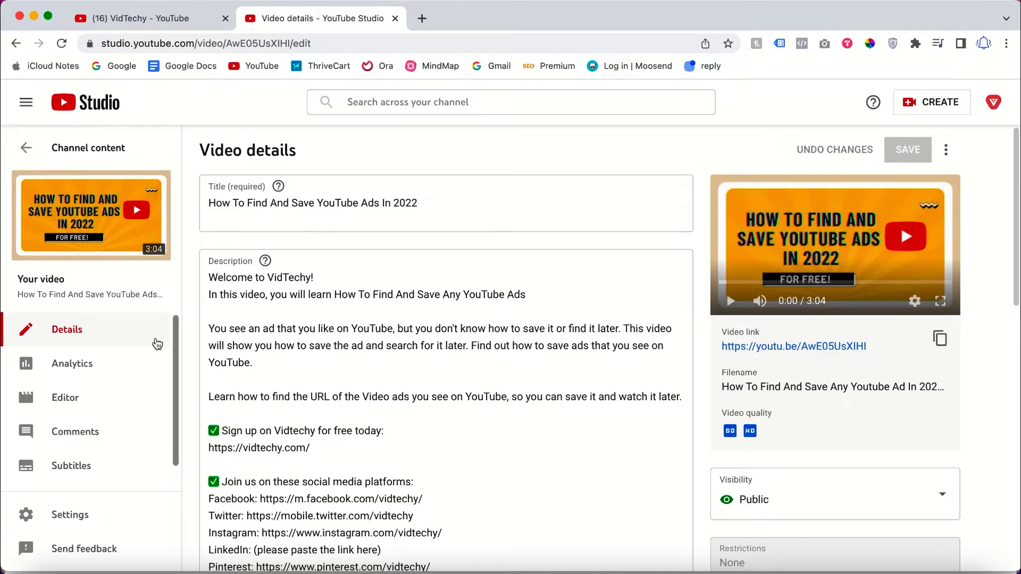
# - In the Editor, add an end-screen video element for 'How to write a best title', moved lower
pyautogui.click(73, 401)
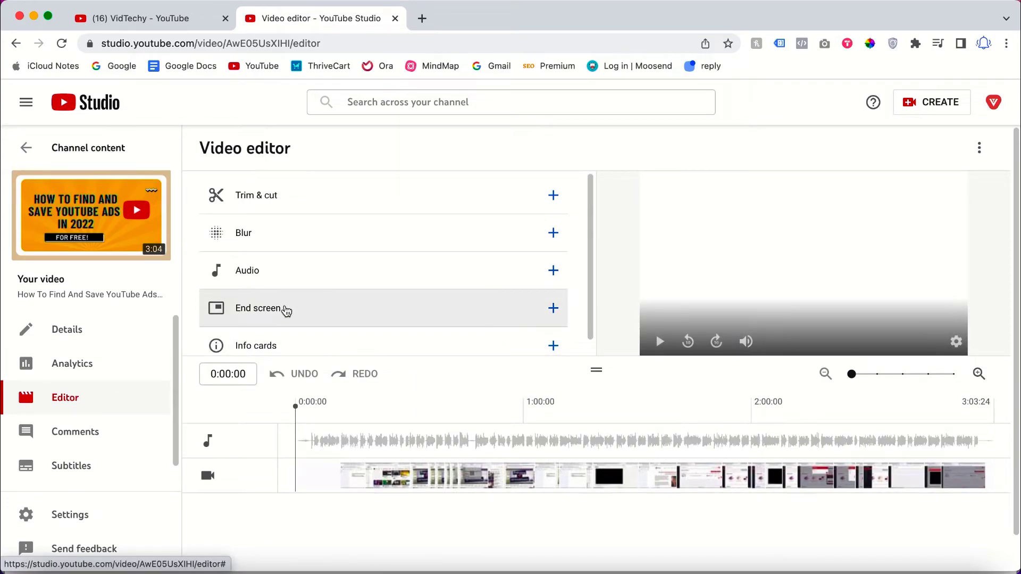
pyautogui.click(554, 310)
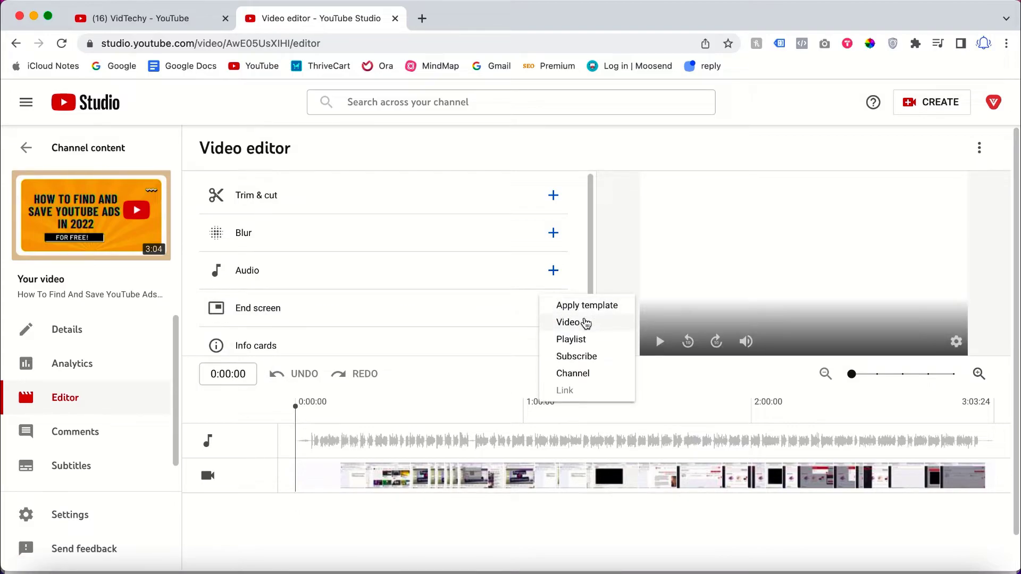
pyautogui.click(569, 323)
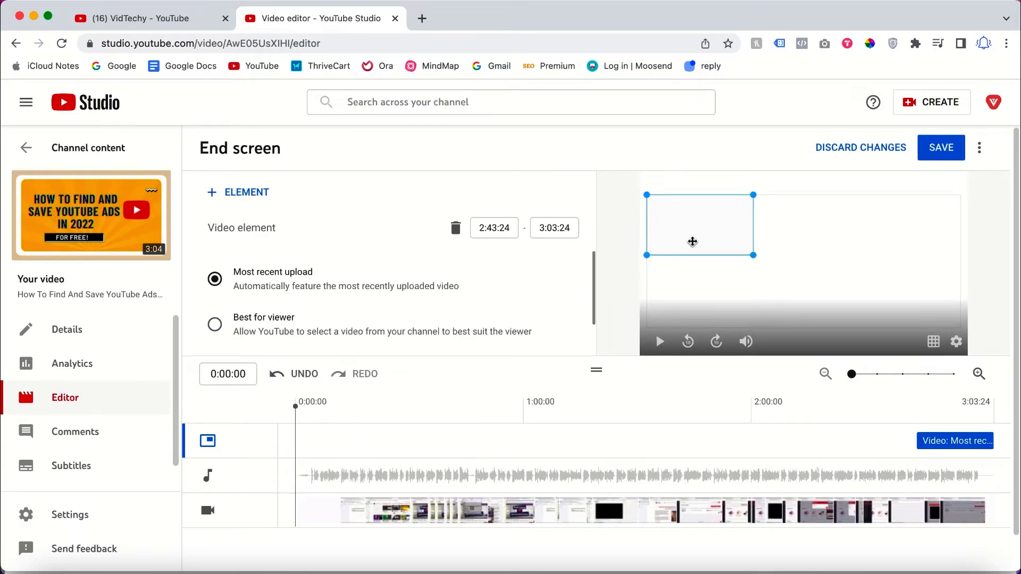
pyautogui.scroll(-2, 396, 289)
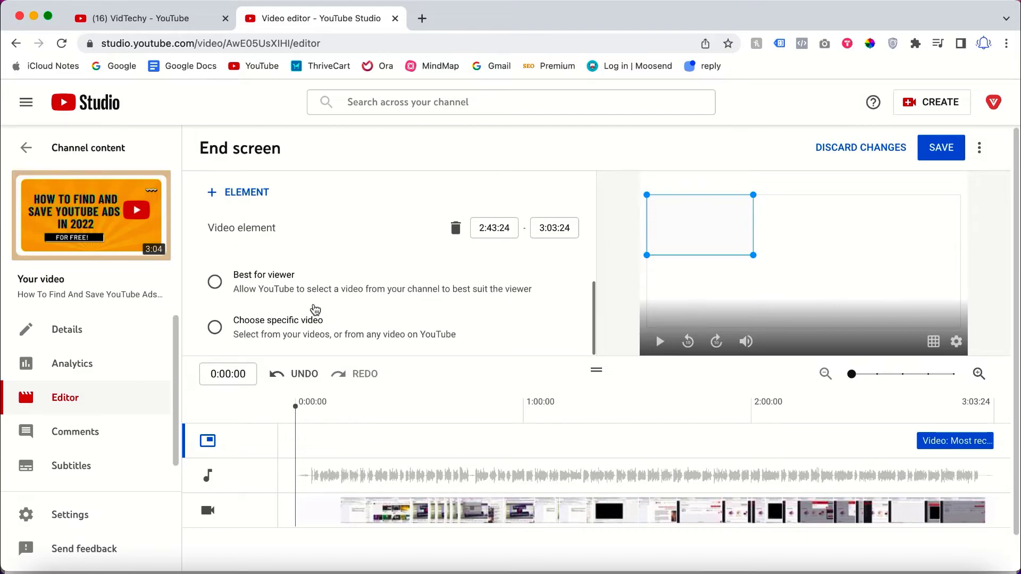
pyautogui.click(222, 329)
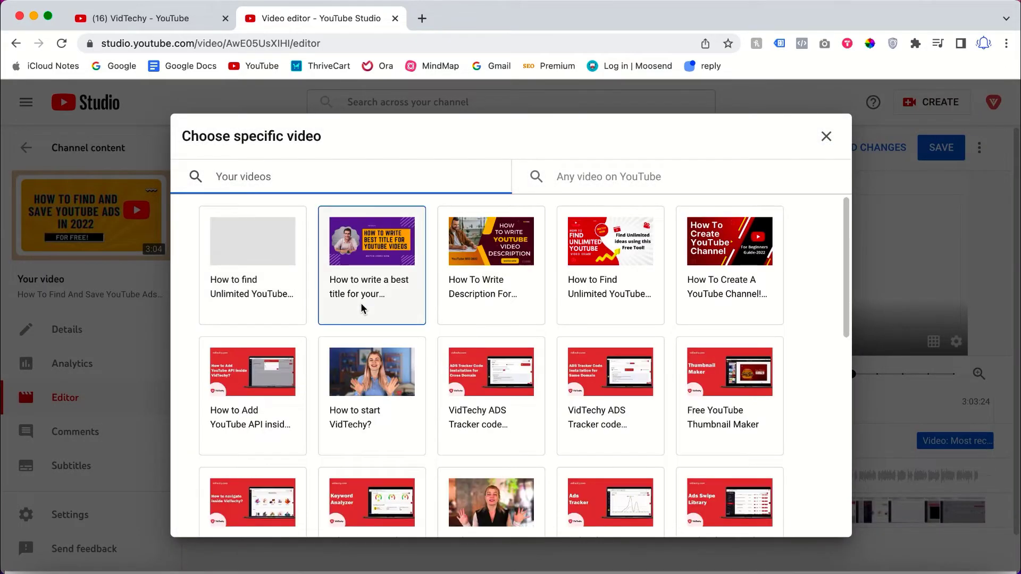
pyautogui.click(364, 303)
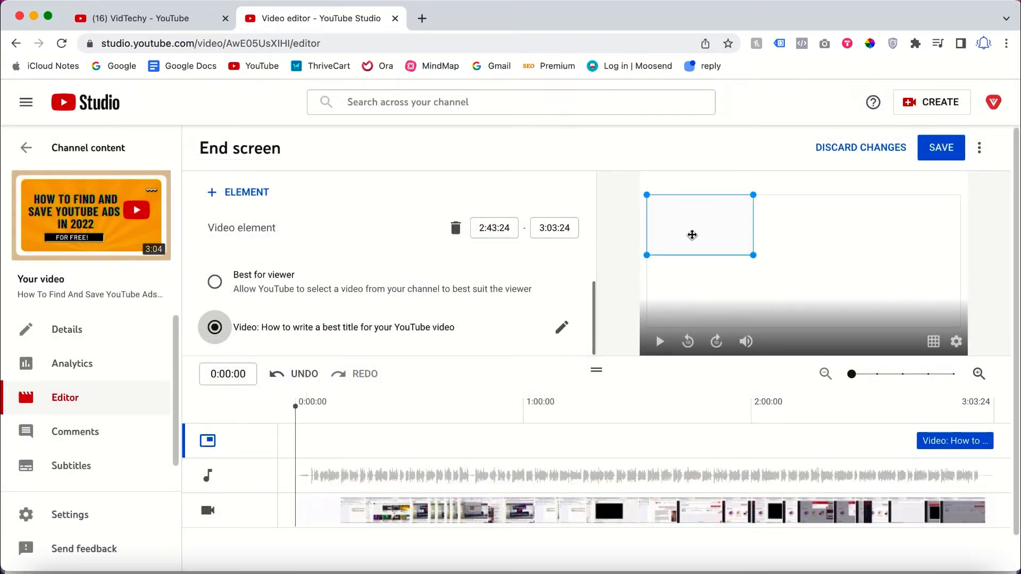
pyautogui.moveTo(692, 235); pyautogui.dragTo(705, 257)
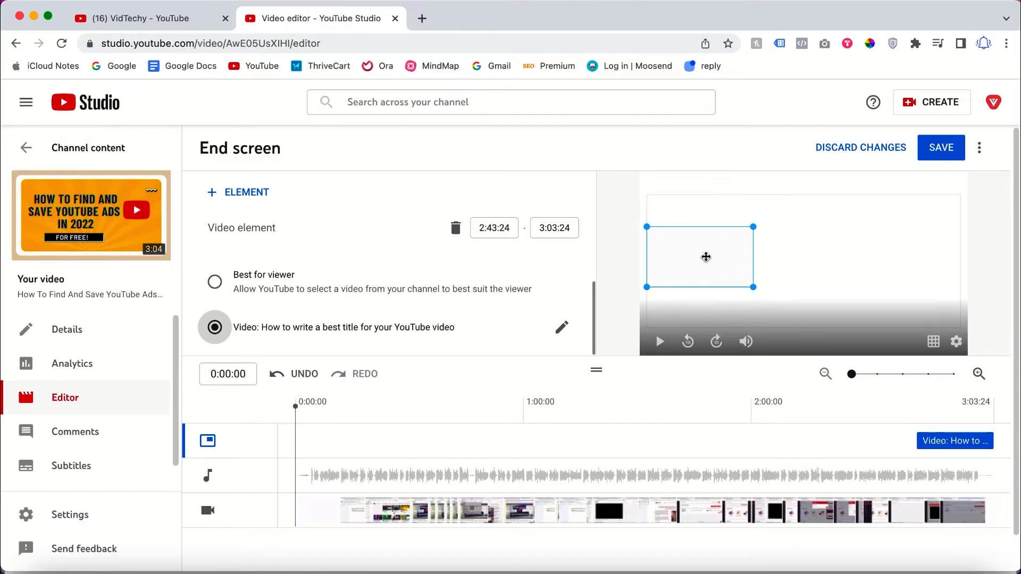
# - Add a subscribe element to the end screen and save the changes
pyautogui.scroll(-1, 335, 292)
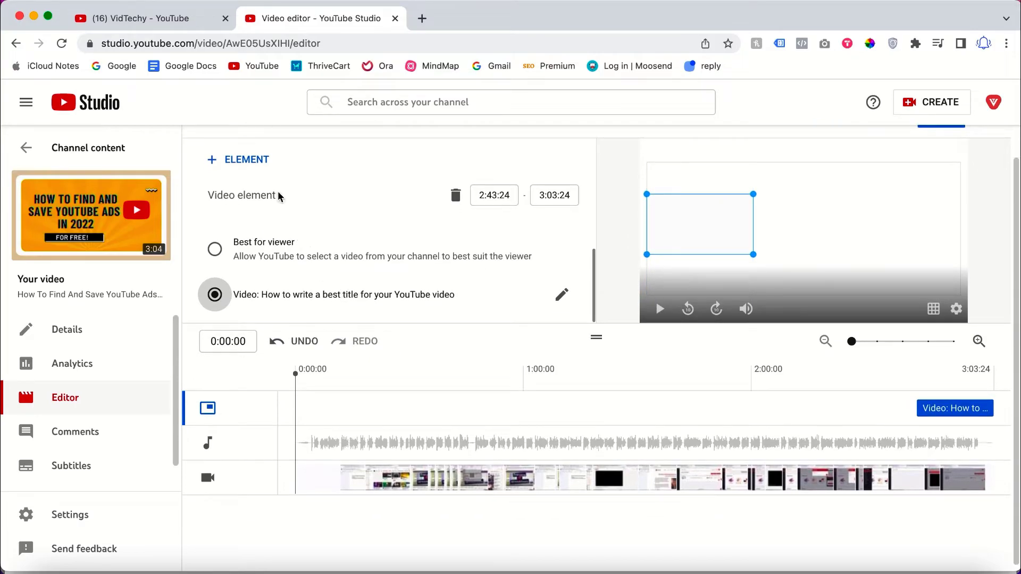
pyautogui.click(251, 162)
pyautogui.click(256, 194)
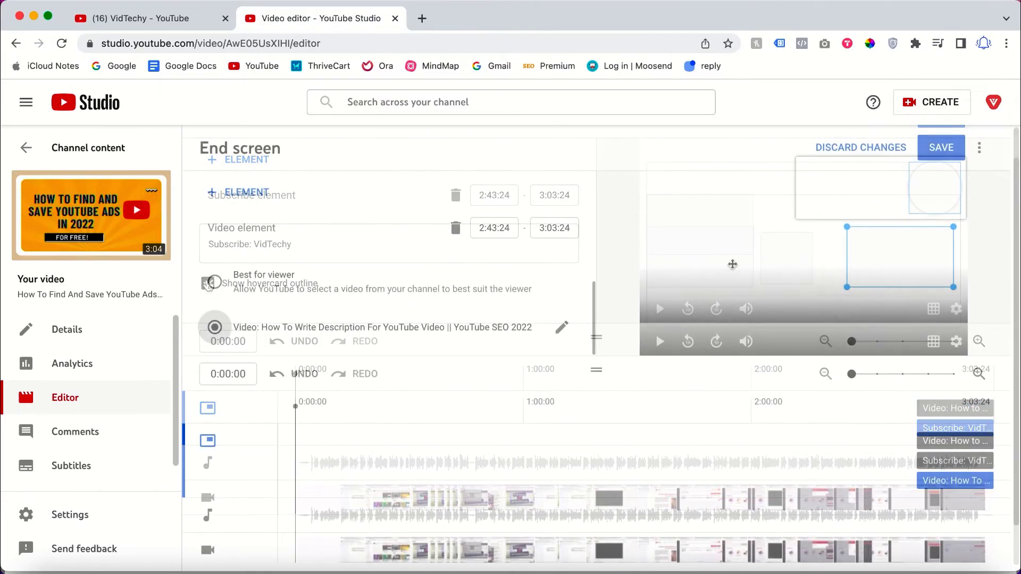
pyautogui.click(949, 151)
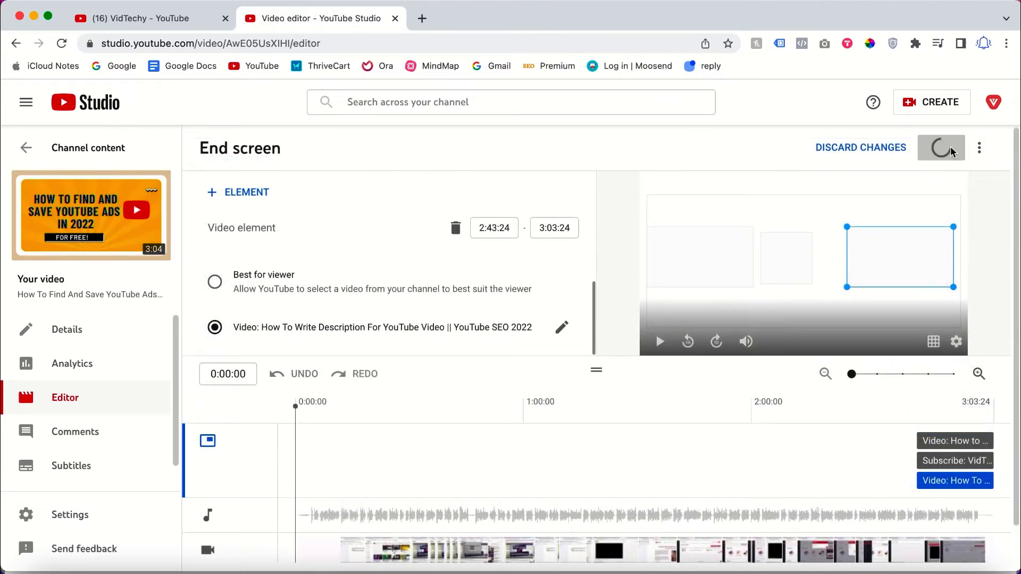